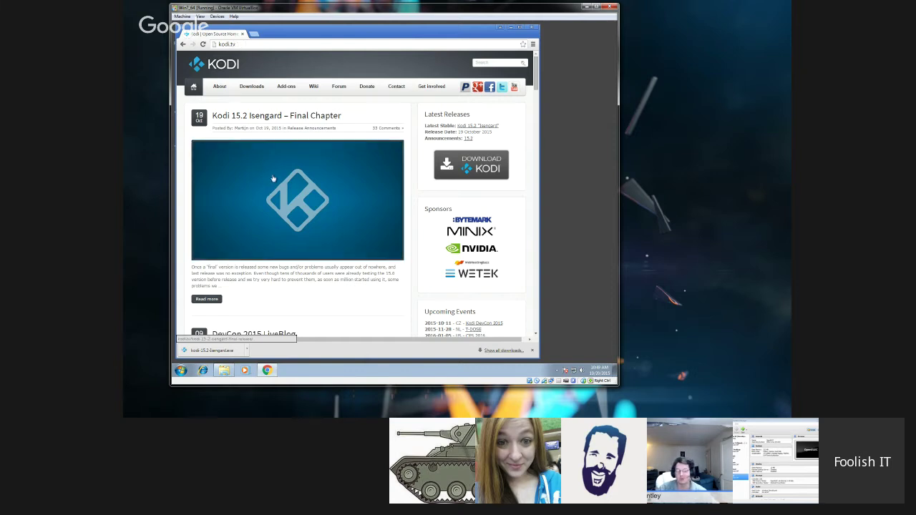
Download the Windows installer from Kodi's downloads page and run kodi-15.2-Isengard.exe from the Downloads folder, allowing it to make changes.
{"action": "left_click", "coordinate": [255, 87]}
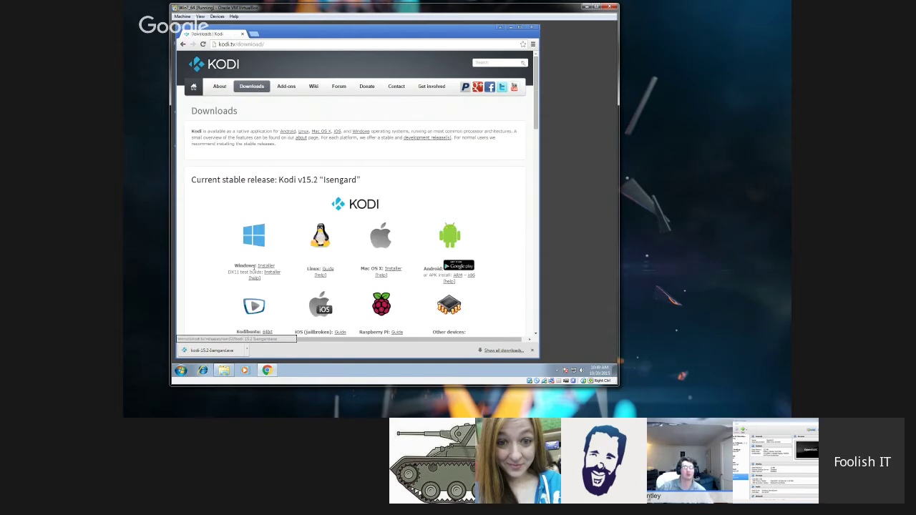
{"action": "left_click", "coordinate": [267, 267]}
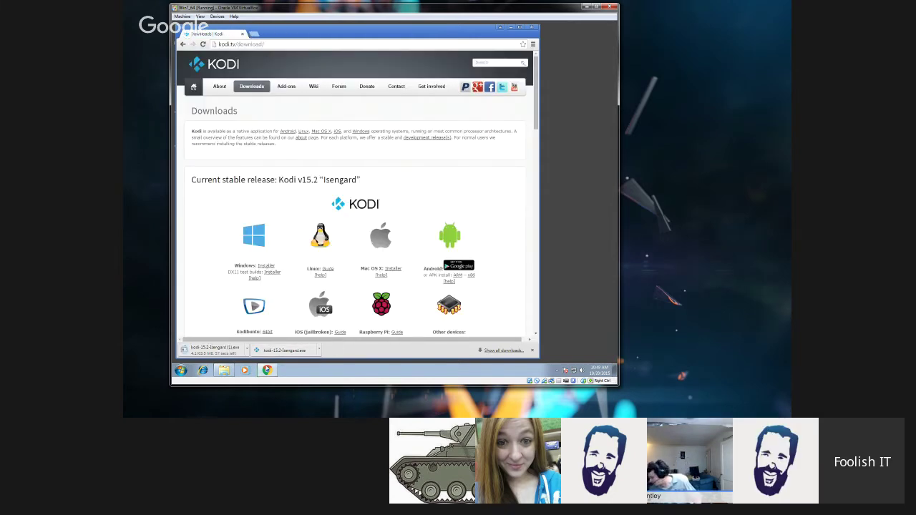
{"action": "left_click", "coordinate": [224, 370]}
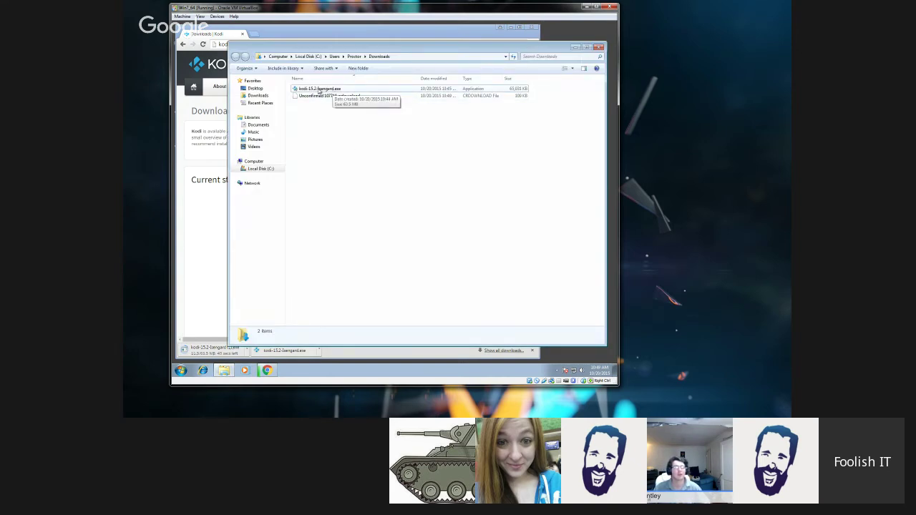
{"action": "left_click", "coordinate": [319, 90]}
{"action": "double_click", "coordinate": [319, 90]}
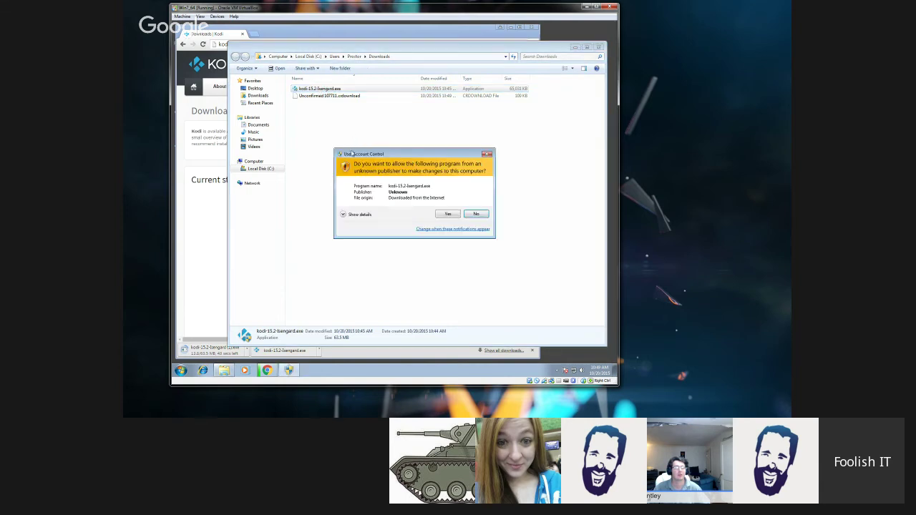
{"action": "left_click", "coordinate": [445, 213]}
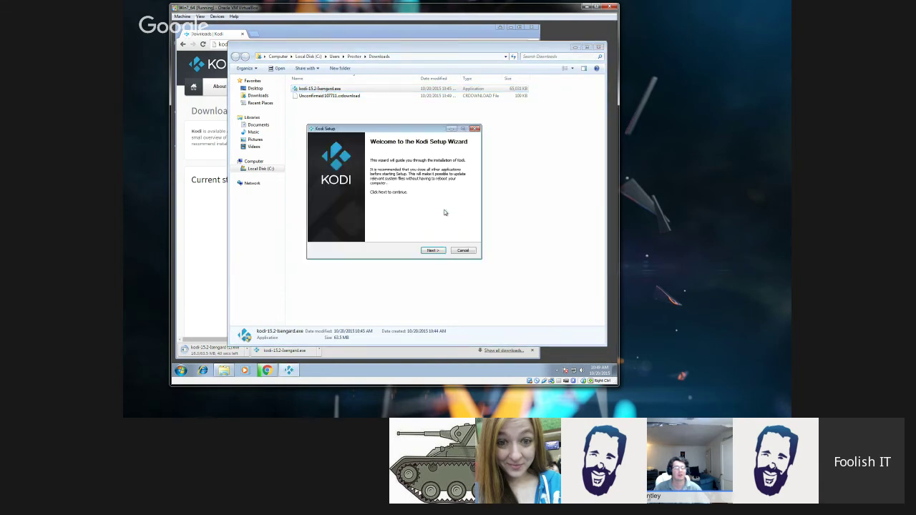
Accept the Kodi license and install the Full component set with the default destination and Start Menu folder.
{"action": "left_click", "coordinate": [432, 250]}
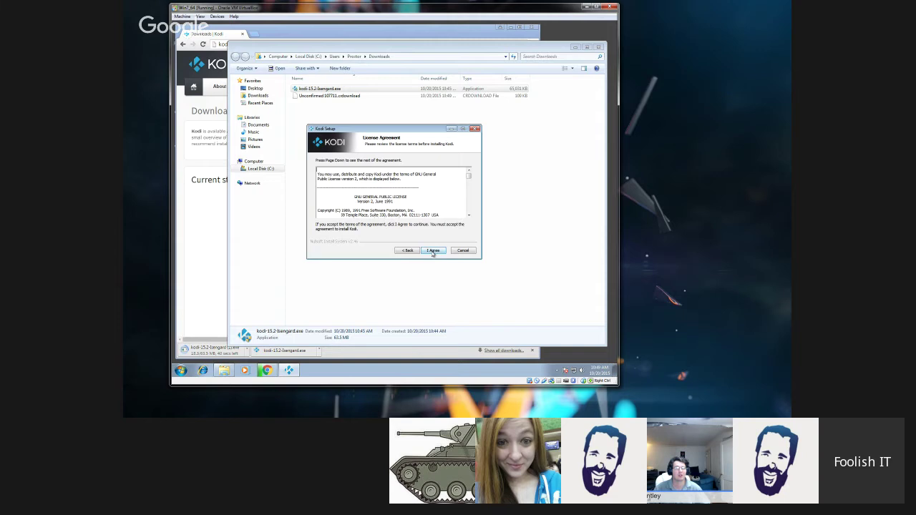
{"action": "left_click", "coordinate": [433, 251]}
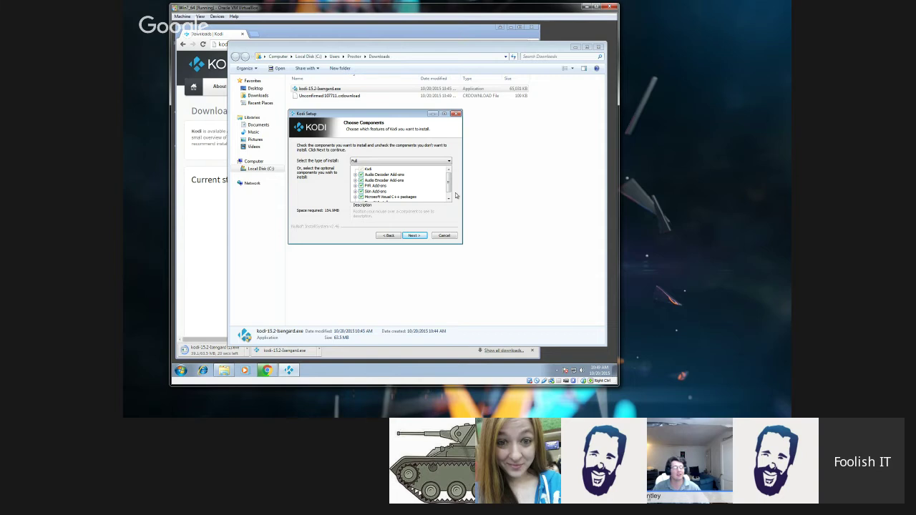
{"action": "scroll", "coordinate": [448, 190], "scroll_direction": "down", "scroll_amount": 1}
{"action": "left_click_drag", "start_coordinate": [448, 188], "coordinate": [448, 184]}
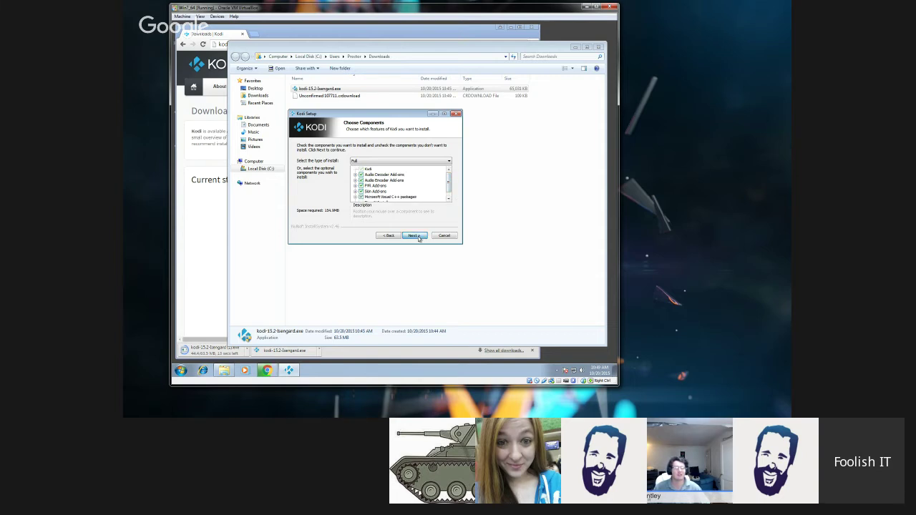
{"action": "left_click", "coordinate": [417, 237]}
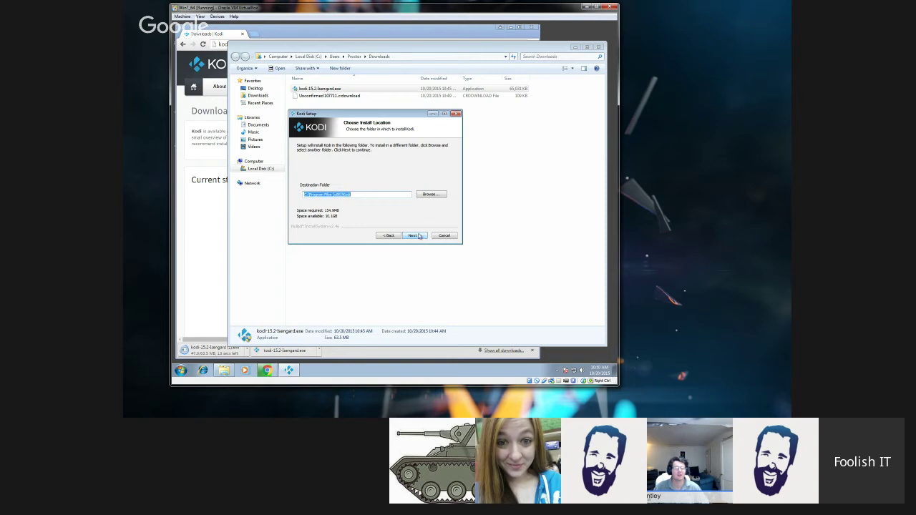
{"action": "left_click", "coordinate": [418, 236]}
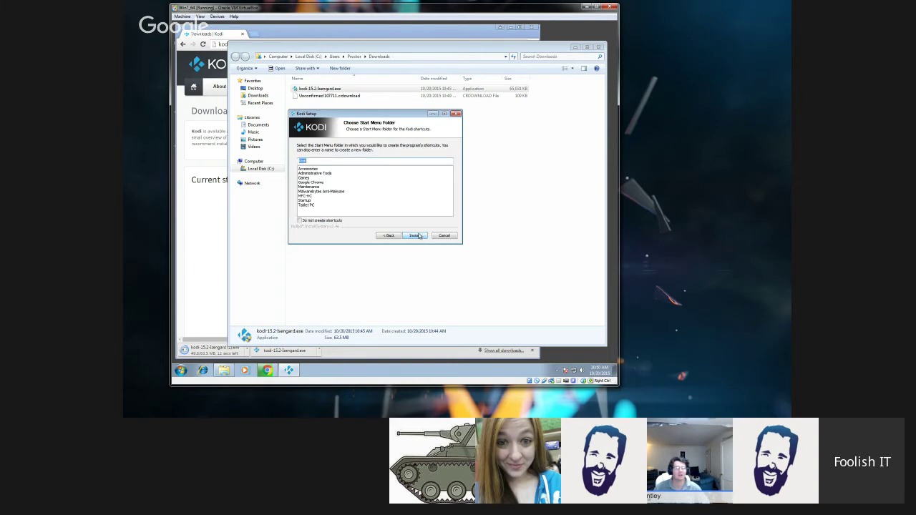
{"action": "left_click", "coordinate": [417, 236]}
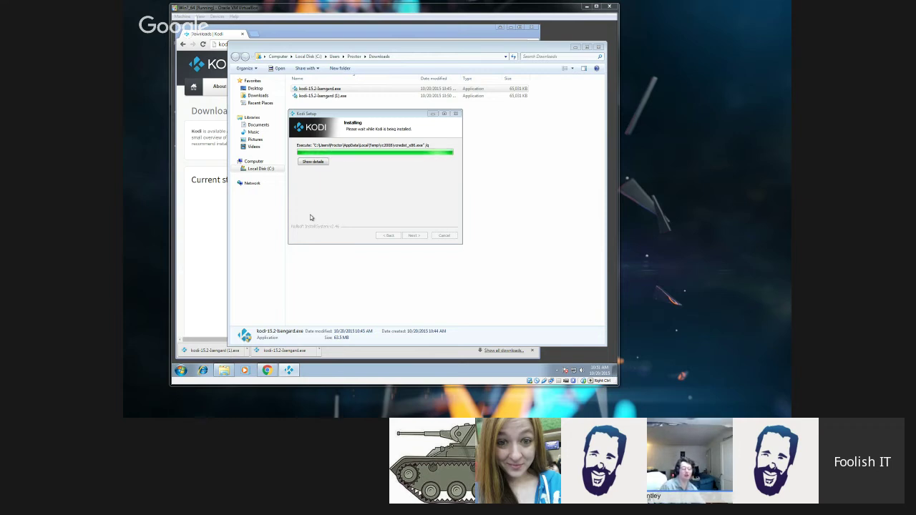
Examine the supported platforms on Kodi's downloads page and check the setup progress, moving the setup window out of the way.
{"action": "left_click", "coordinate": [351, 34]}
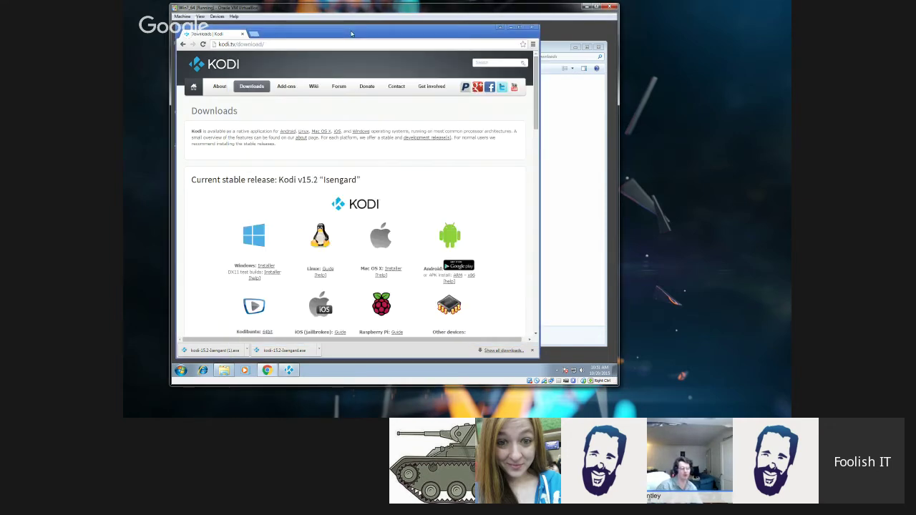
{"action": "left_click_drag", "start_coordinate": [536, 118], "coordinate": [537, 139]}
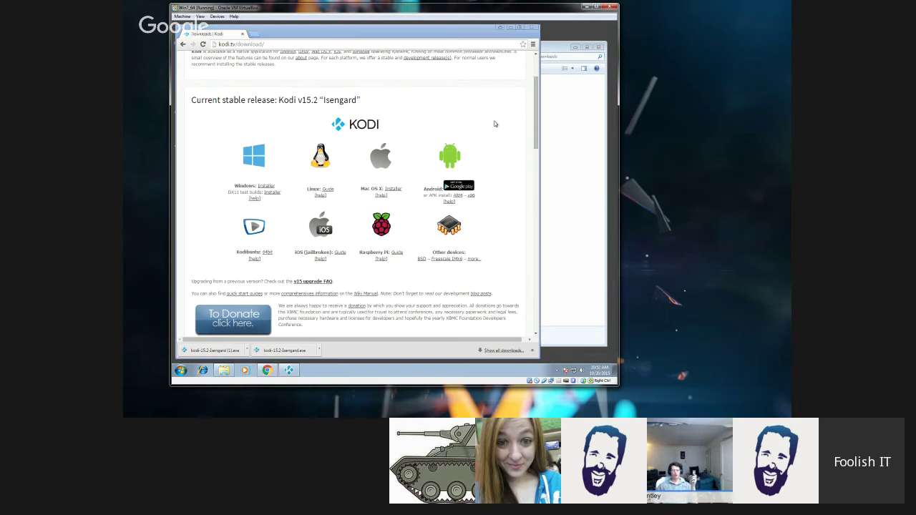
{"action": "left_click", "coordinate": [290, 370]}
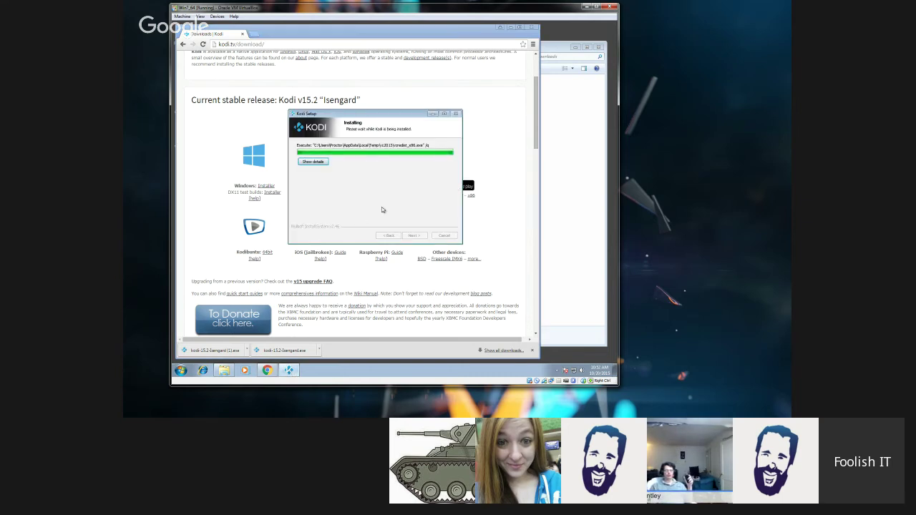
{"action": "left_click_drag", "start_coordinate": [358, 115], "coordinate": [422, 212]}
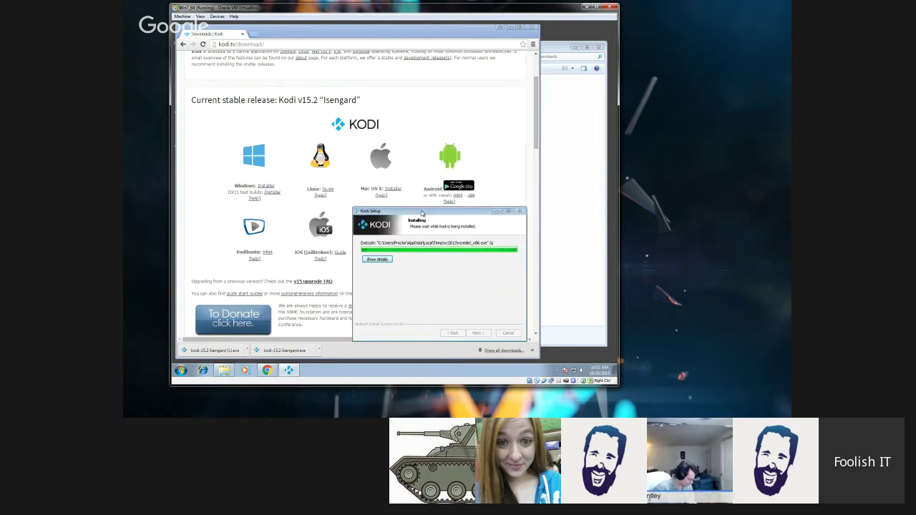
{"action": "left_click_drag", "start_coordinate": [422, 213], "coordinate": [305, 204]}
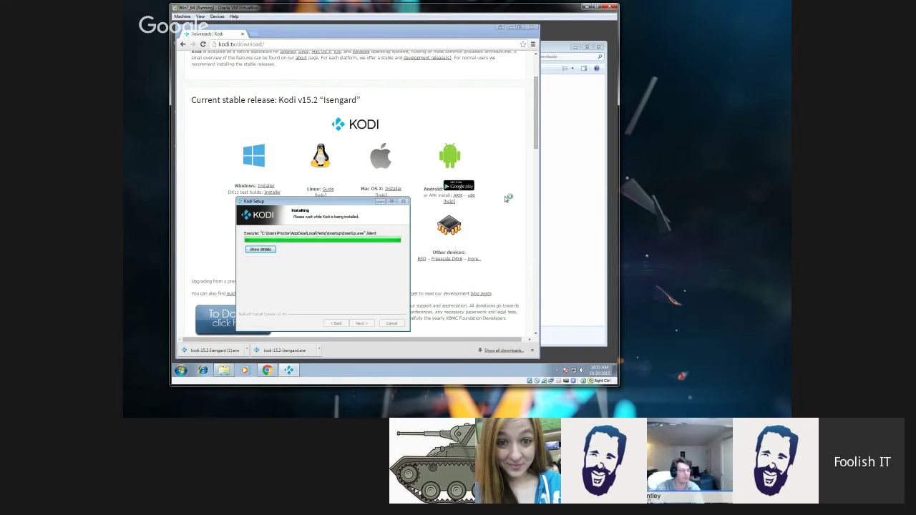
{"action": "left_click_drag", "start_coordinate": [536, 118], "coordinate": [538, 137]}
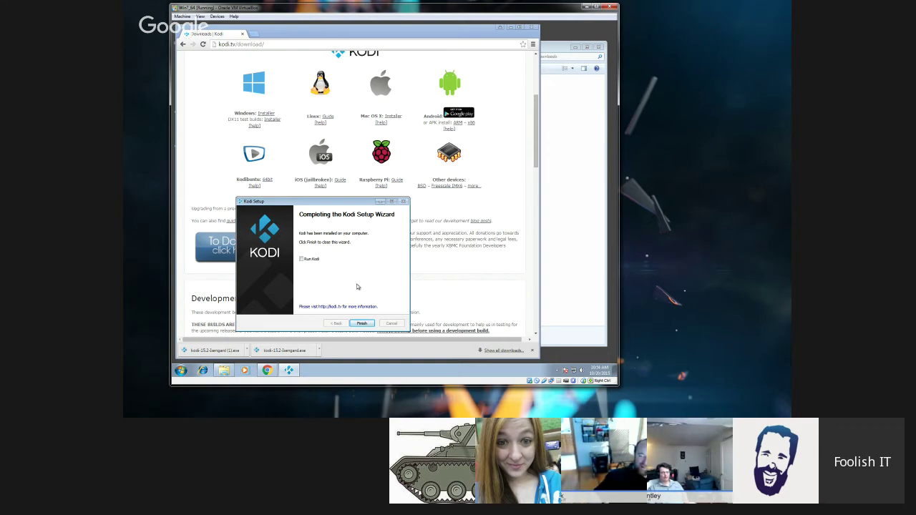
Finish the Kodi setup with Run Kodi enabled and close the browser and Downloads folder windows.
{"action": "left_click", "coordinate": [312, 261]}
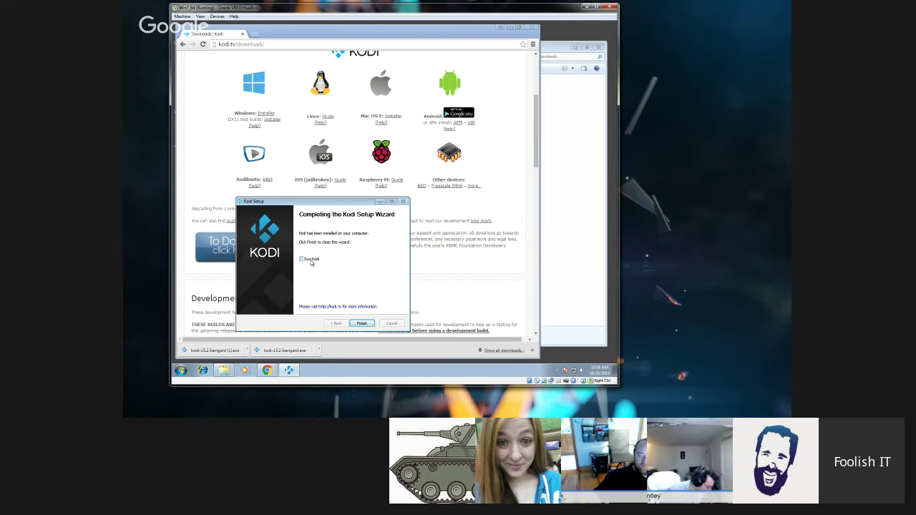
{"action": "left_click", "coordinate": [361, 323]}
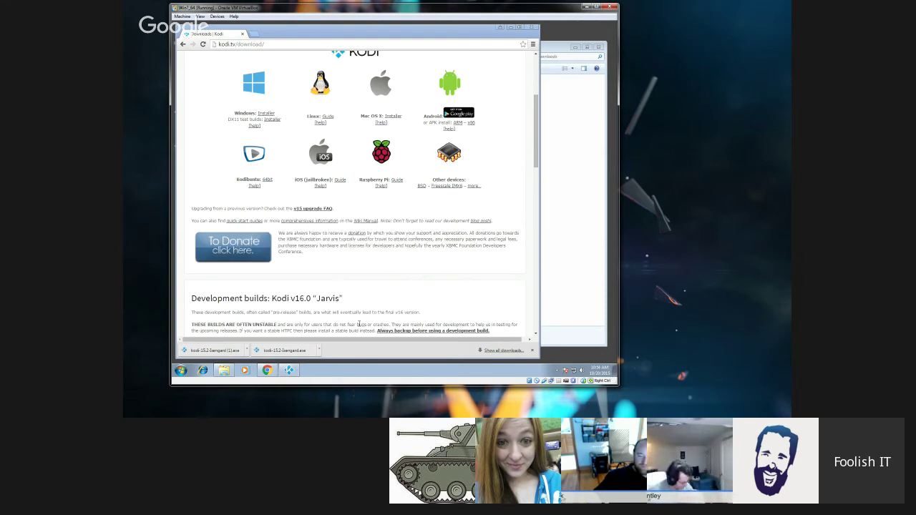
{"action": "left_click", "coordinate": [532, 28]}
{"action": "left_click", "coordinate": [598, 46]}
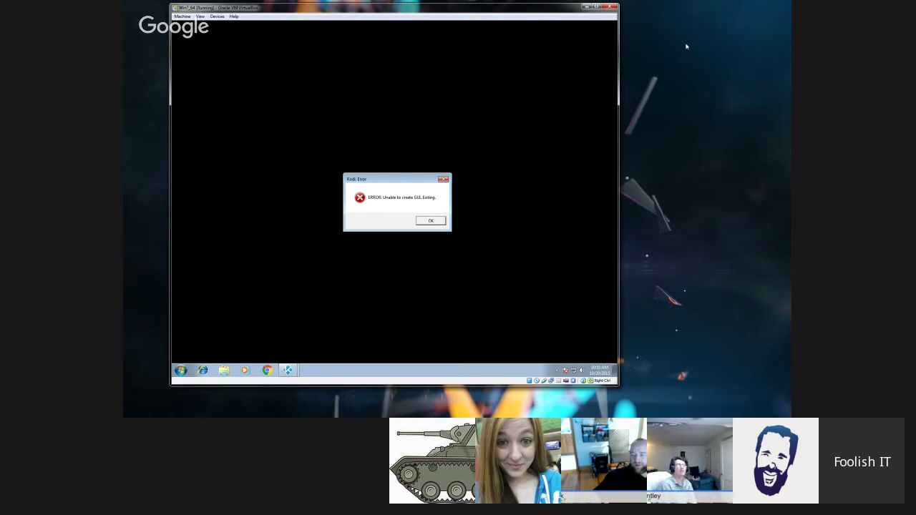
Close the Win7_64 virtual machine by powering it off.
{"action": "mouse_move", "coordinate": [500, 13]}
{"action": "left_mouse_down"}
{"action": "mouse_move", "coordinate": [527, 34]}
{"action": "mouse_move", "coordinate": [492, 13]}
{"action": "left_mouse_up"}
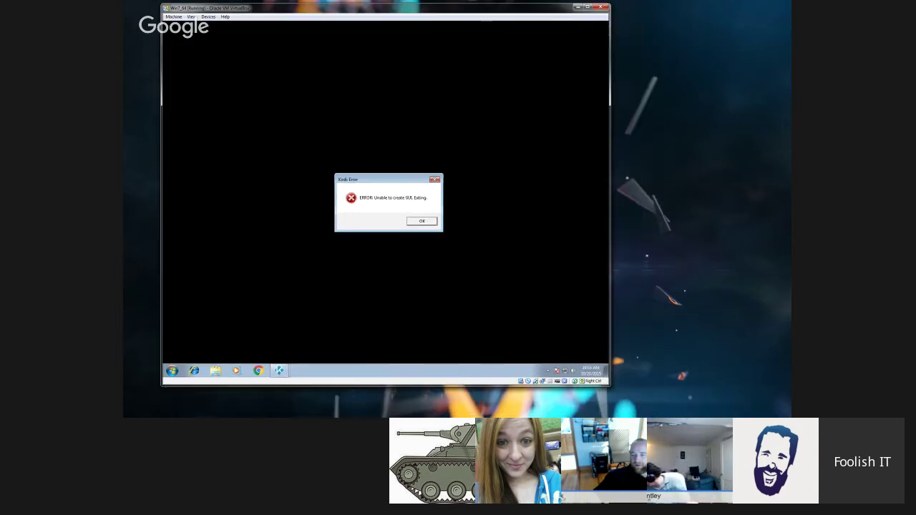
{"action": "left_click", "coordinate": [603, 8]}
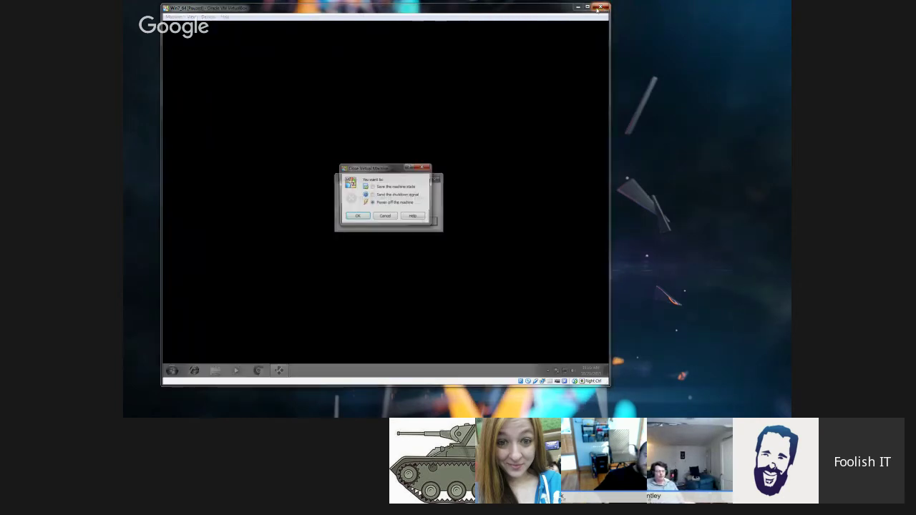
{"action": "left_click", "coordinate": [357, 217]}
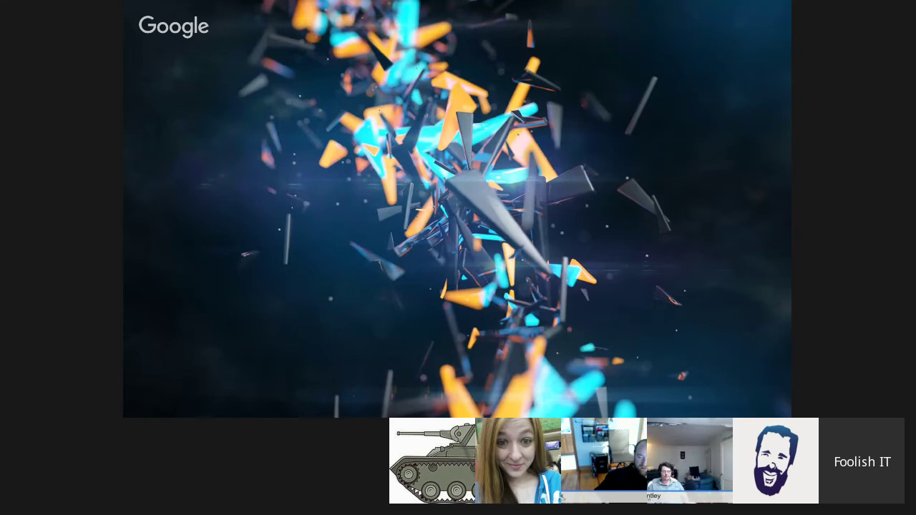
Raise the video memory to the 256 MB maximum in the Win7_64 display settings.
{"action": "left_click_drag", "start_coordinate": [196, 193], "coordinate": [239, 165]}
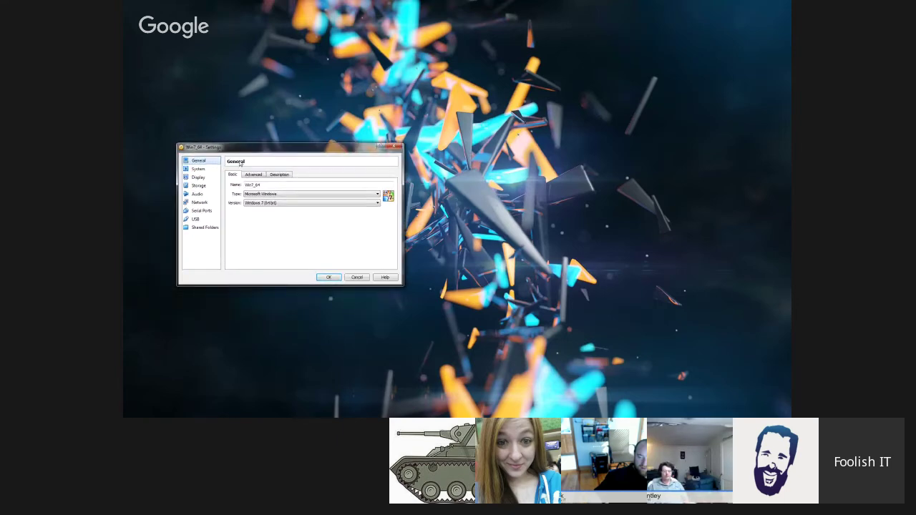
{"action": "left_click", "coordinate": [205, 178]}
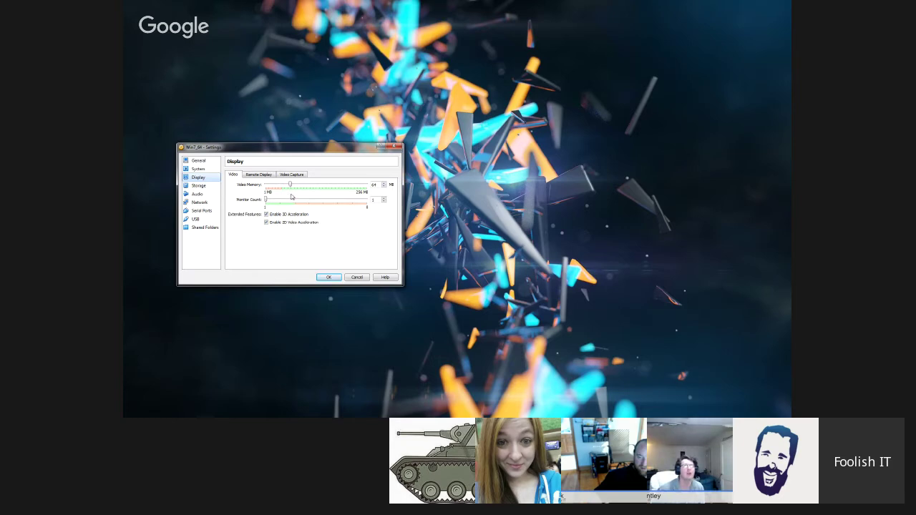
{"action": "left_click_drag", "start_coordinate": [292, 188], "coordinate": [372, 188]}
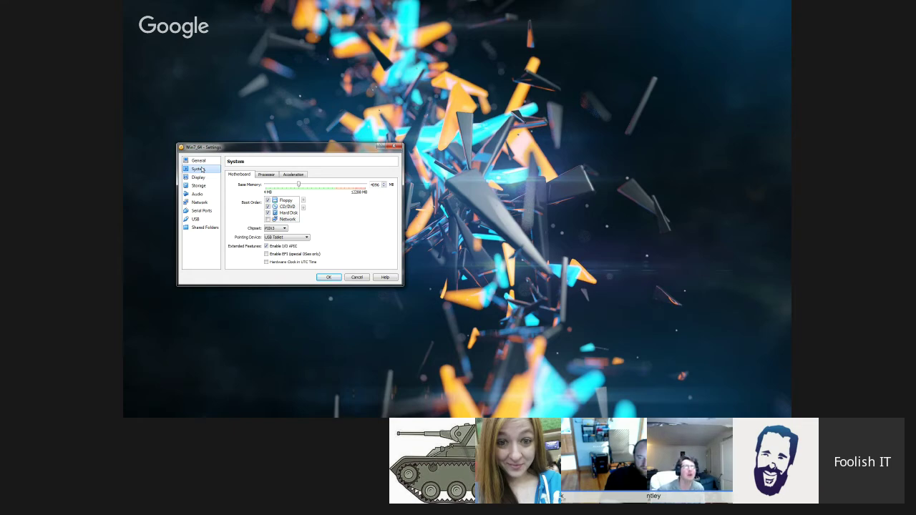
Enable PAE/NX for the virtual machine's processor, check the acceleration options, and save the settings.
{"action": "left_click", "coordinate": [267, 175]}
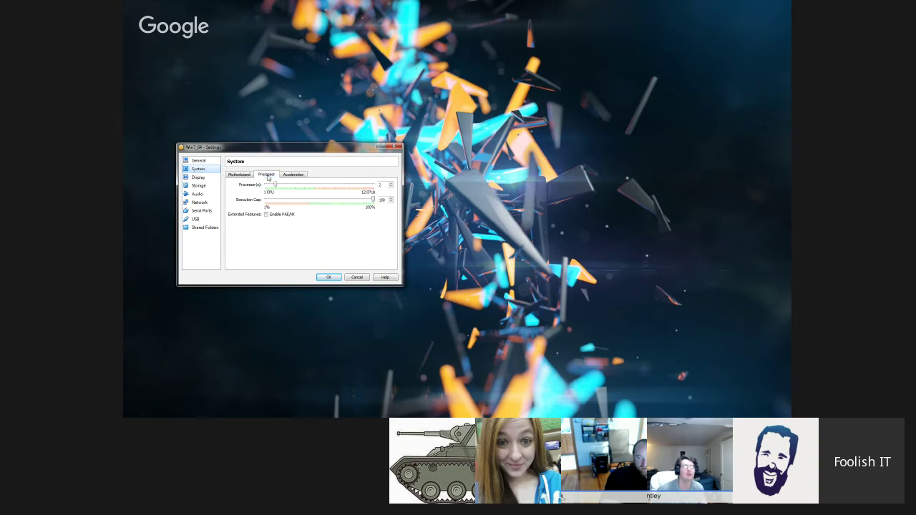
{"action": "left_click", "coordinate": [266, 214]}
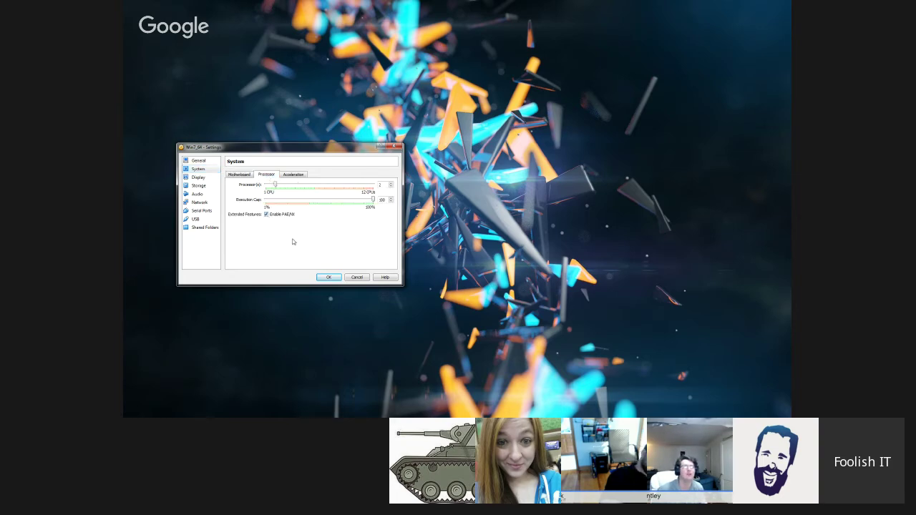
{"action": "left_click", "coordinate": [293, 174]}
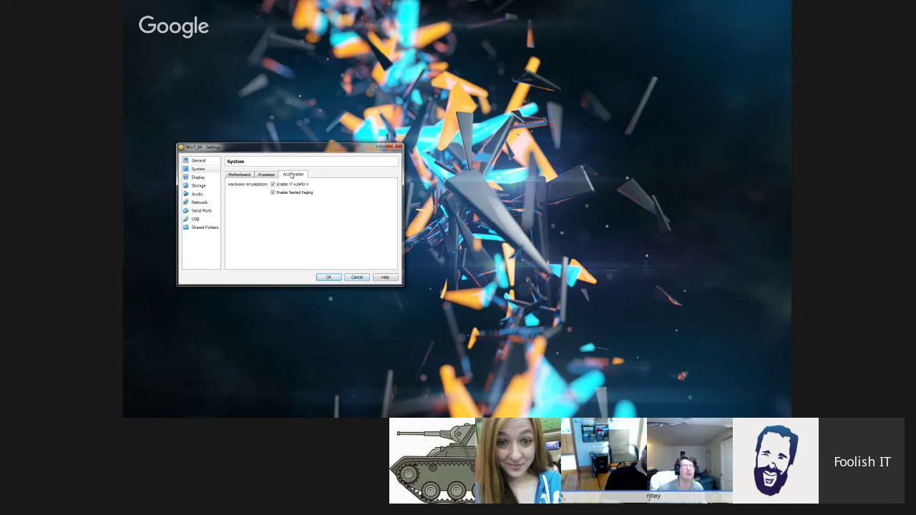
{"action": "left_click", "coordinate": [266, 174]}
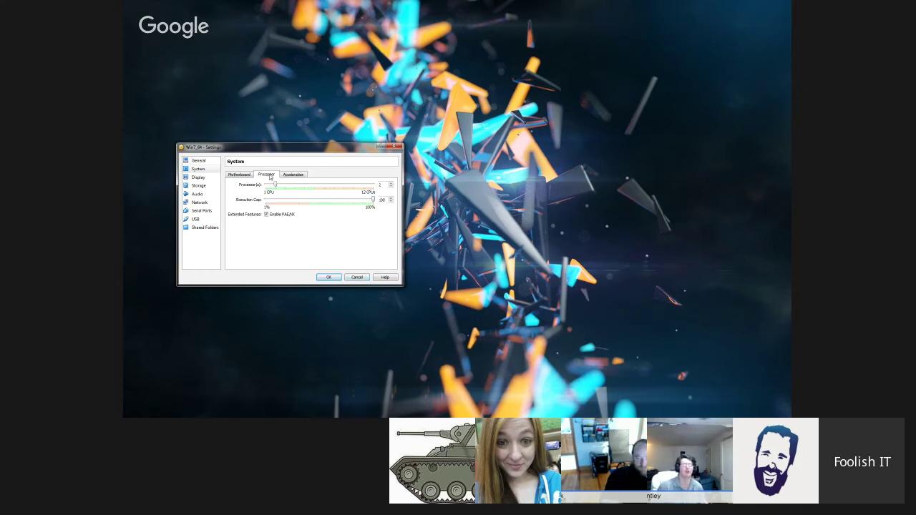
{"action": "left_click", "coordinate": [329, 276]}
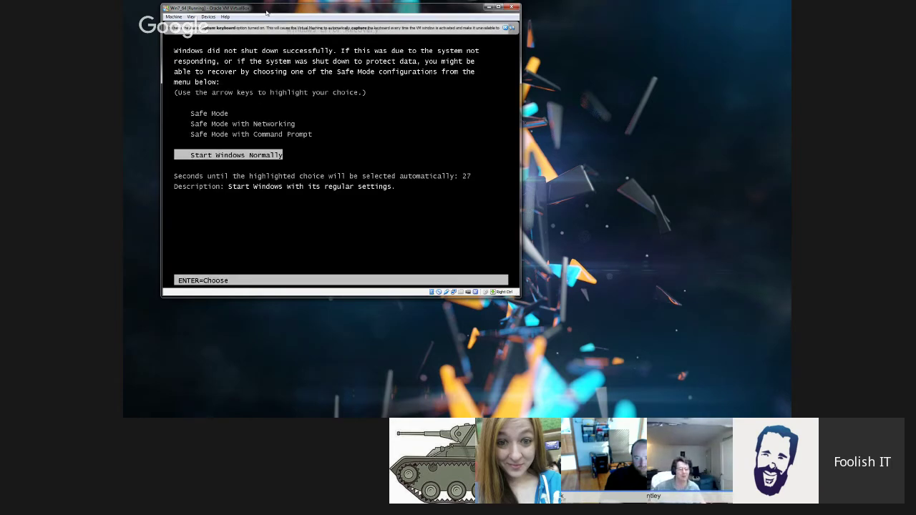
Dismiss the keyboard capture notice and boot the virtual machine with Start Windows Normally.
{"action": "left_click", "coordinate": [505, 28]}
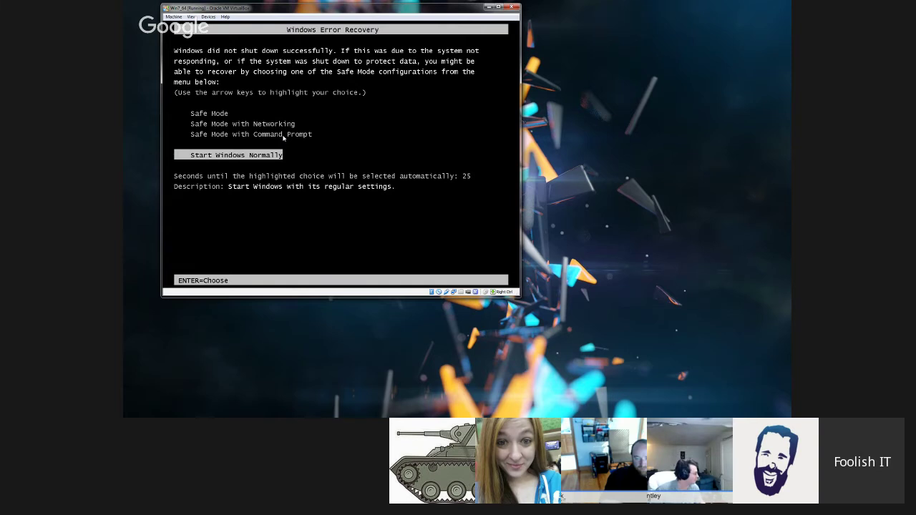
{"action": "left_click", "coordinate": [284, 138]}
{"action": "key", "text": "Return"}
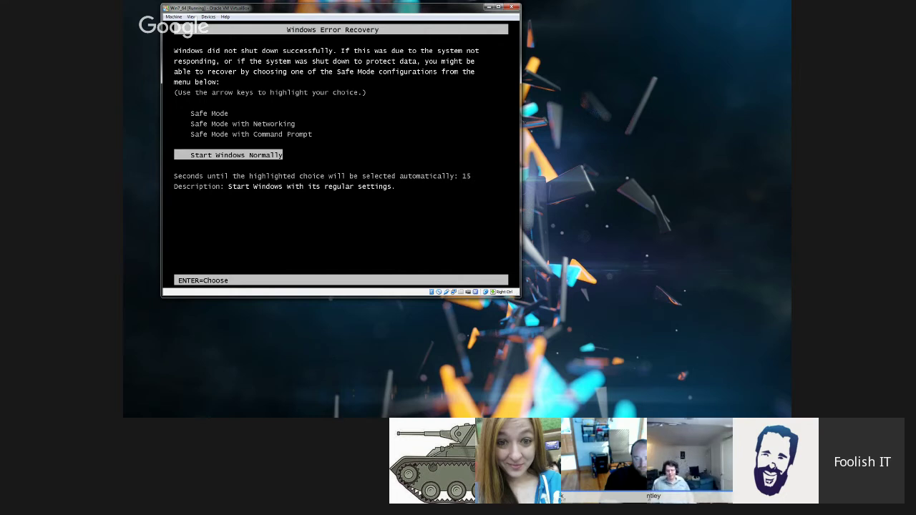
{"action": "key", "text": "Up"}
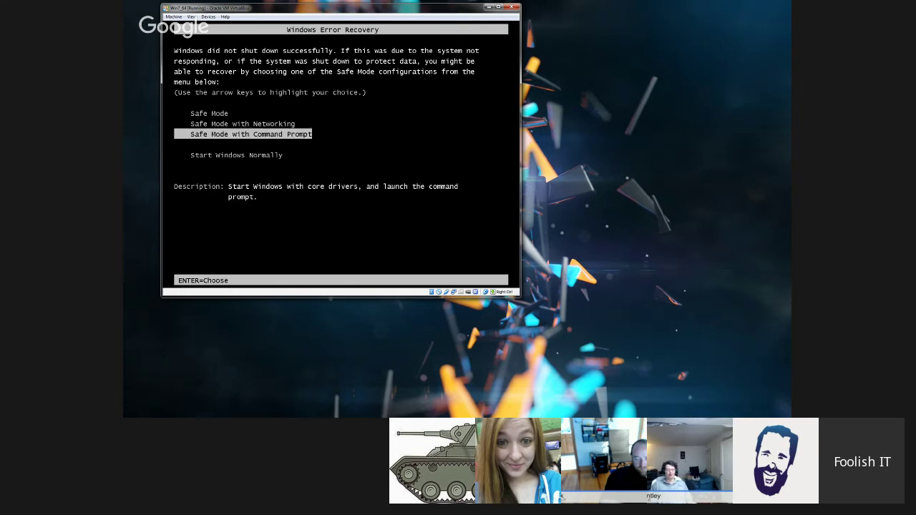
{"action": "key", "text": "Down"}
{"action": "key", "text": "Return"}
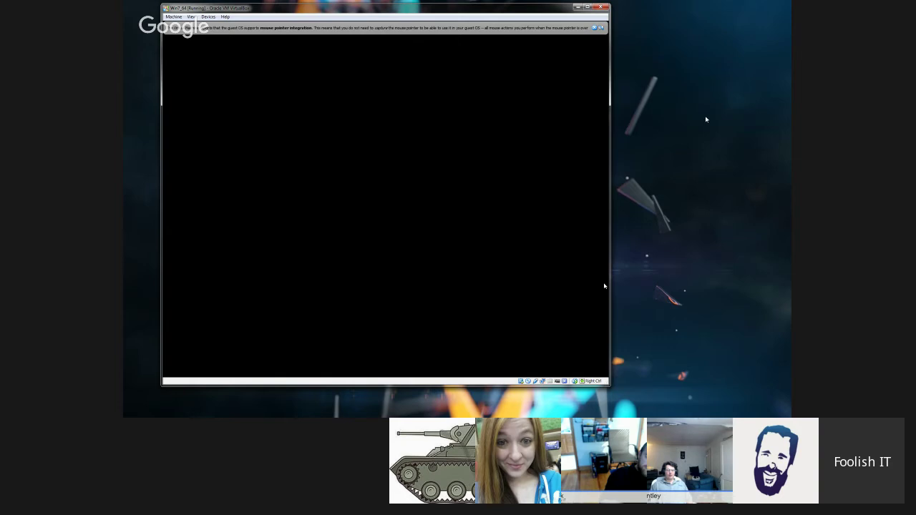
Dismiss the mouse pointer integration notice and insert the Guest Additions CD image into the running virtual machine.
{"action": "left_click_drag", "start_coordinate": [490, 11], "coordinate": [553, 12]}
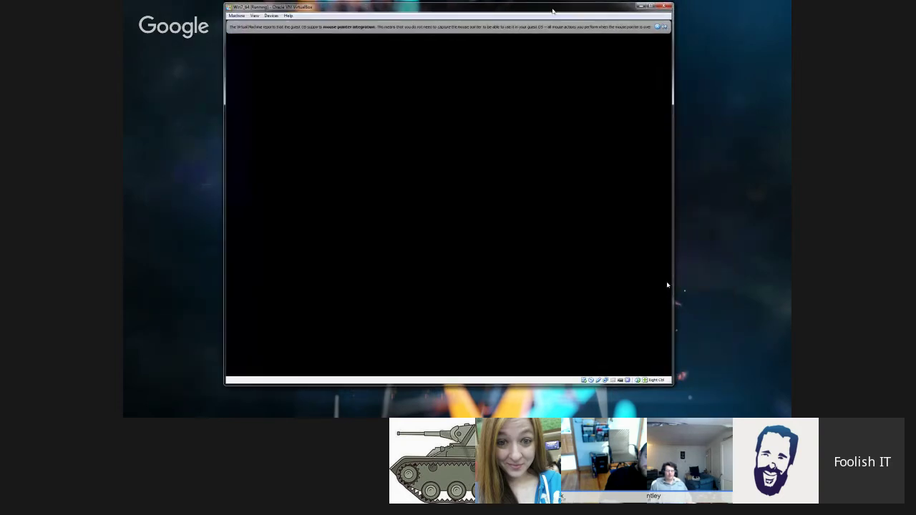
{"action": "left_click", "coordinate": [659, 27]}
{"action": "left_click", "coordinate": [237, 16]}
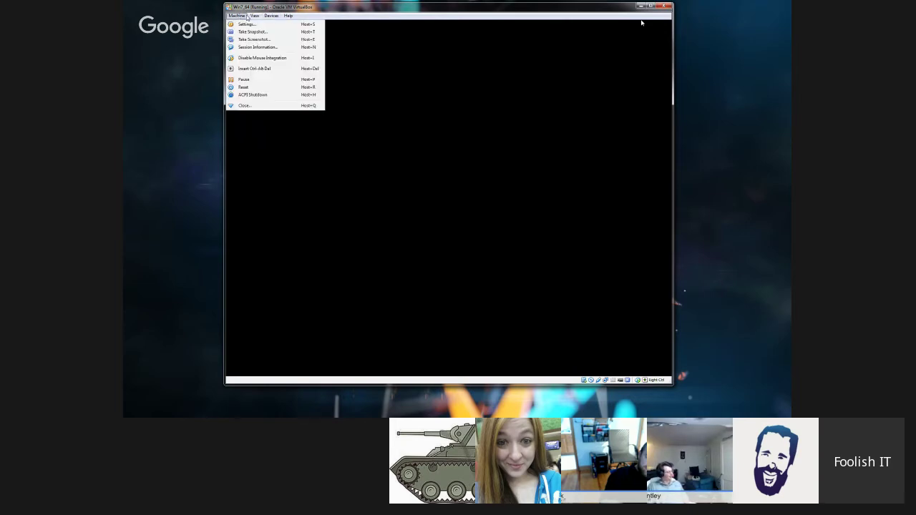
{"action": "mouse_move", "coordinate": [254, 15]}
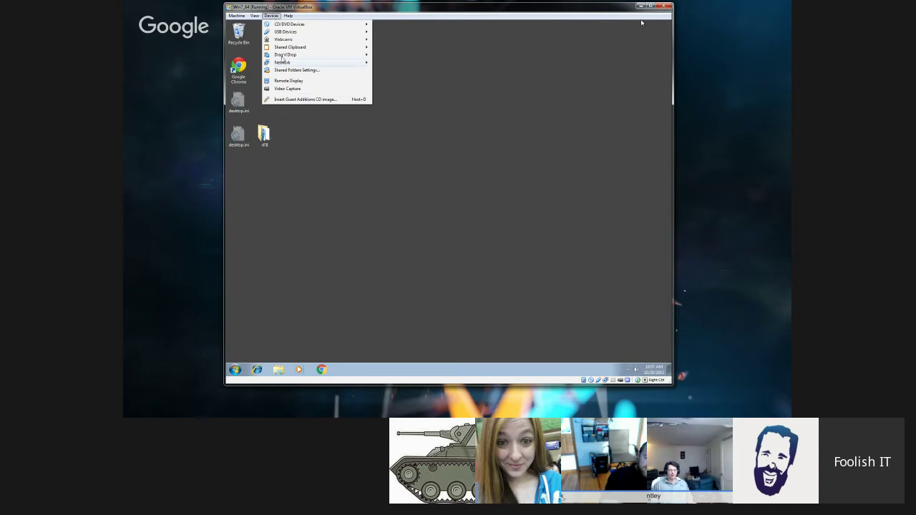
{"action": "left_click", "coordinate": [306, 99]}
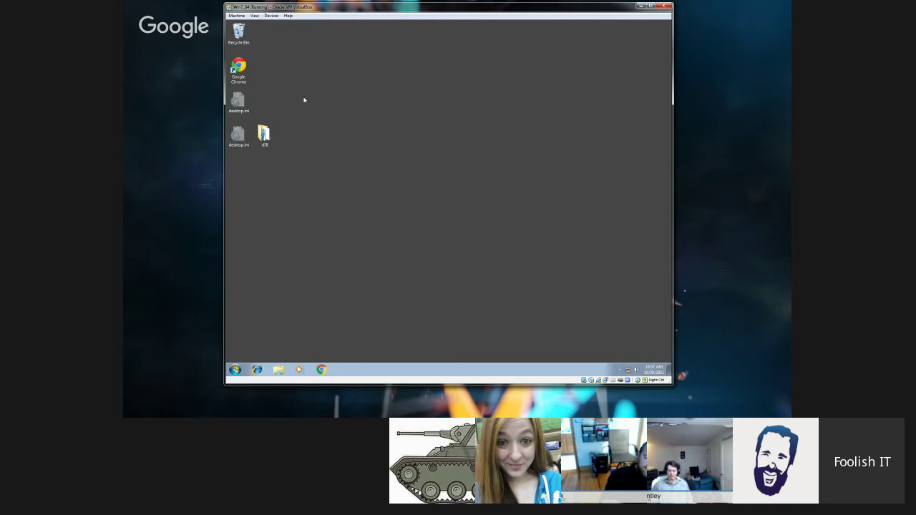
{"action": "left_click", "coordinate": [270, 16]}
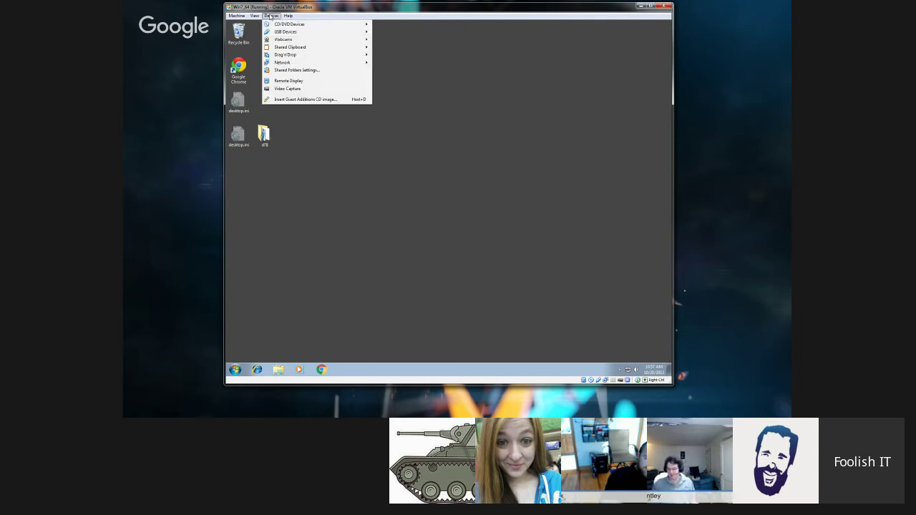
{"action": "left_click", "coordinate": [310, 100]}
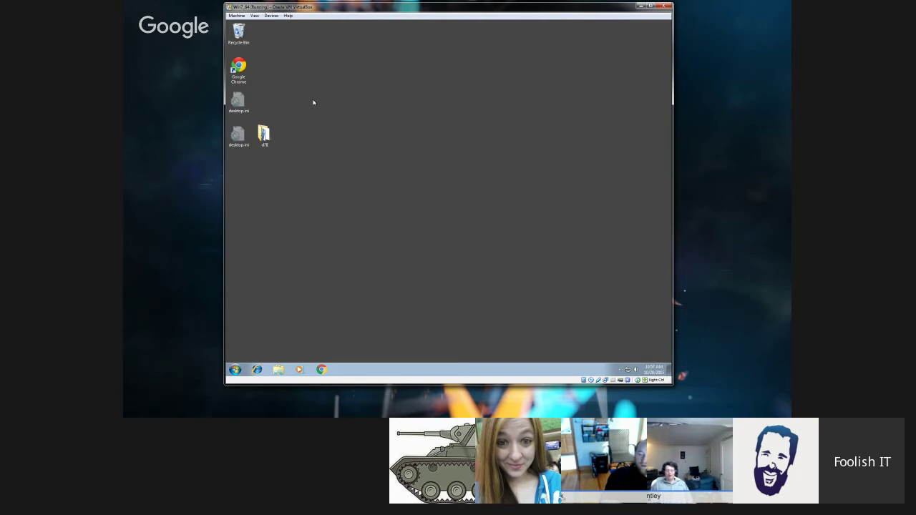
{"action": "left_click", "coordinate": [272, 15]}
{"action": "left_click", "coordinate": [273, 10]}
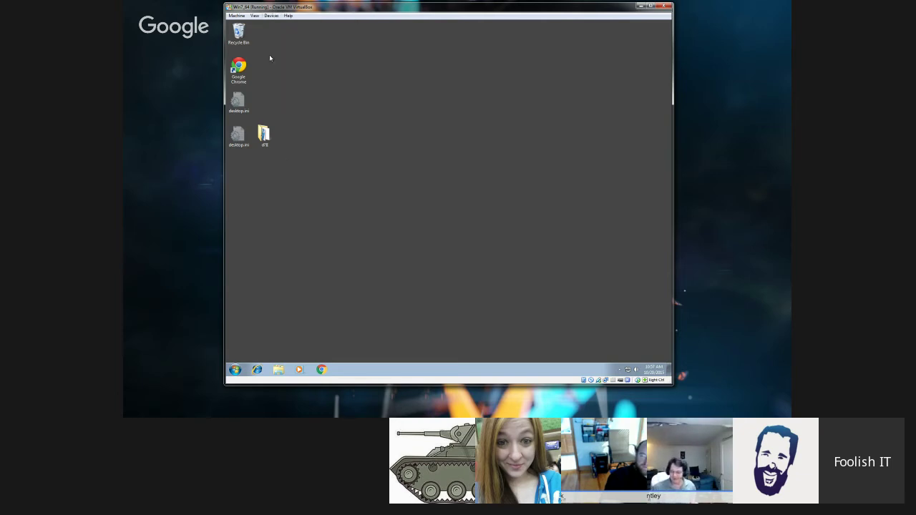
Run VBoxWindowsAdditions.exe from the VirtualBox Guest Additions CD drive (D:) and allow it to make changes.
{"action": "left_click", "coordinate": [235, 369]}
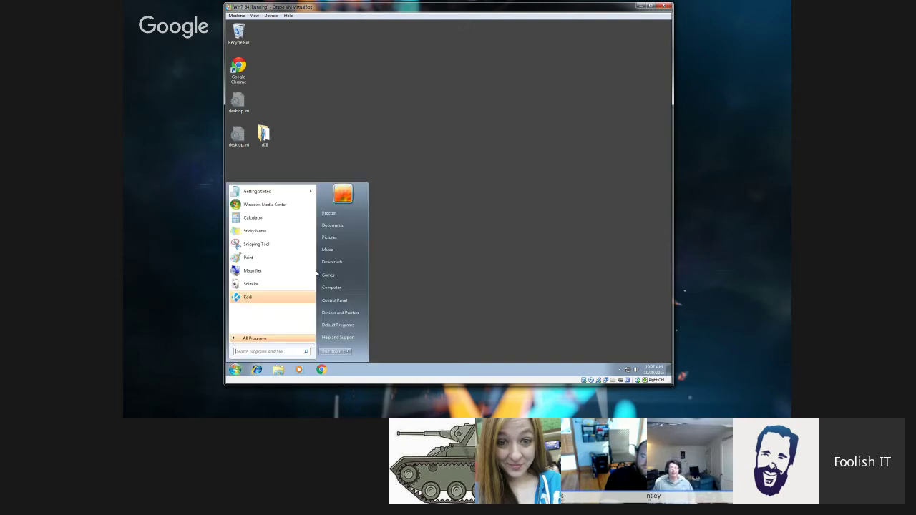
{"action": "left_click", "coordinate": [341, 286]}
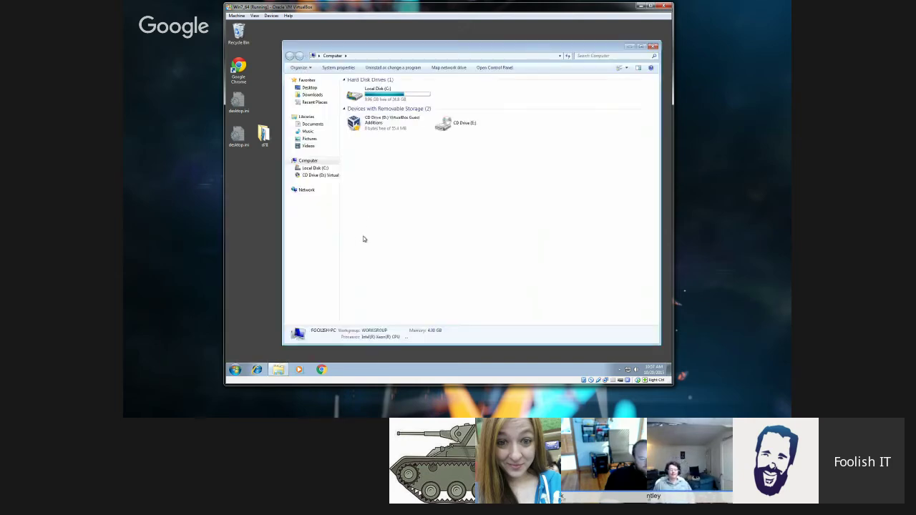
{"action": "left_click", "coordinate": [373, 121]}
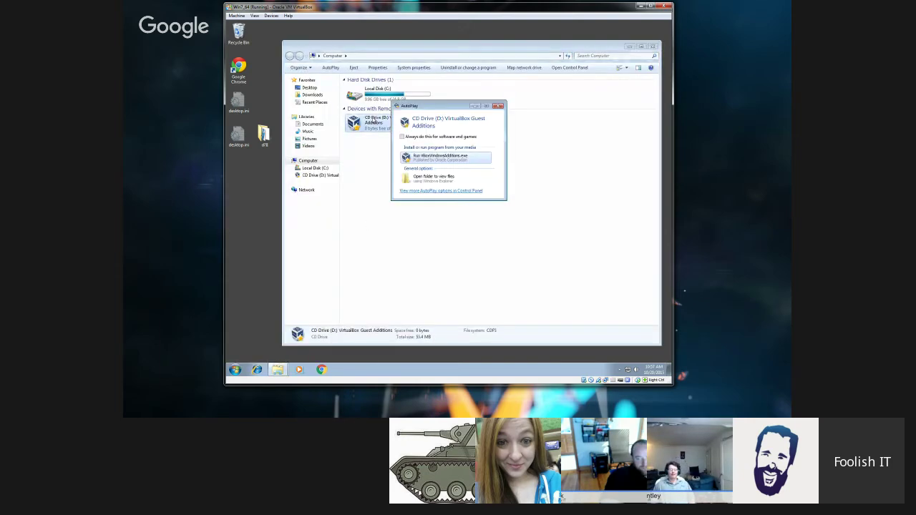
{"action": "left_click", "coordinate": [433, 158]}
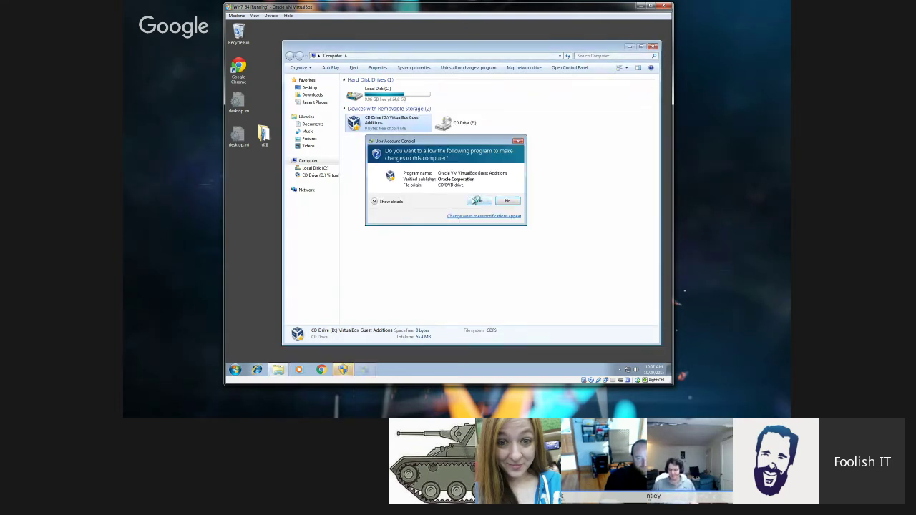
{"action": "left_click", "coordinate": [478, 201]}
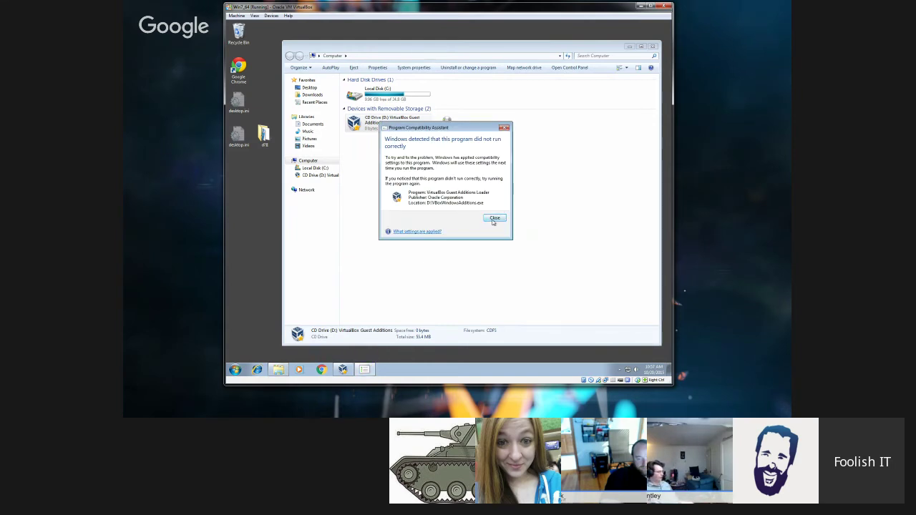
Close the Program Compatibility Assistant and launch Kodi in the virtual machine.
{"action": "left_click", "coordinate": [494, 218]}
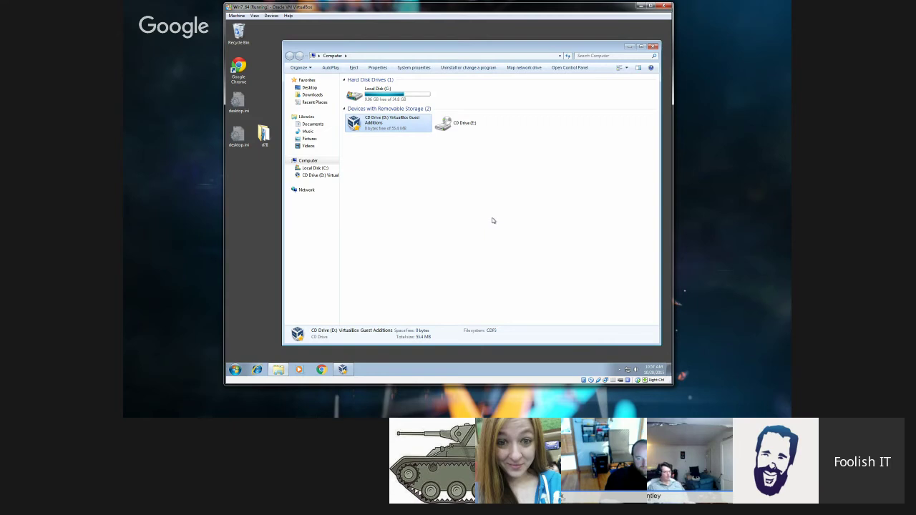
{"action": "left_click", "coordinate": [239, 367]}
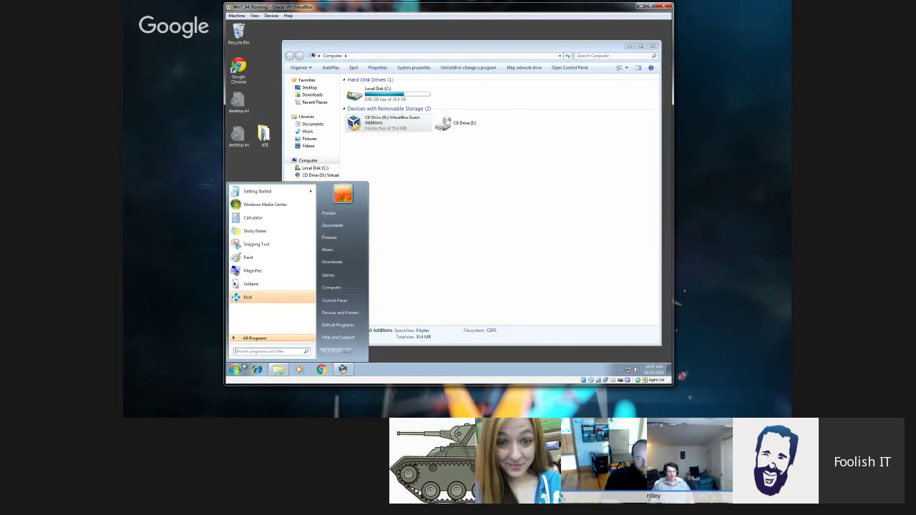
{"action": "left_click", "coordinate": [246, 297]}
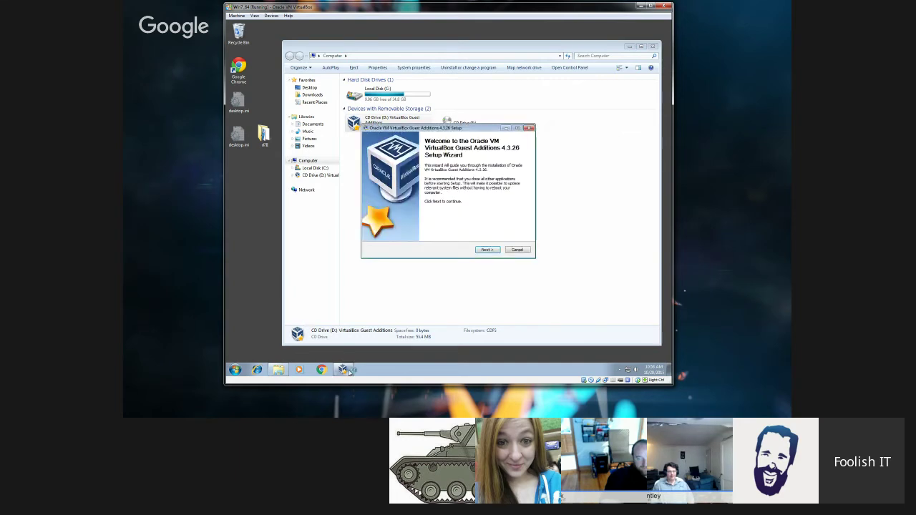
Install VirtualBox Guest Additions 4.3.26, trying to include Direct3D support, and accept the Oracle Corporation system device software.
{"action": "left_click", "coordinate": [487, 250]}
{"action": "left_click", "coordinate": [487, 249]}
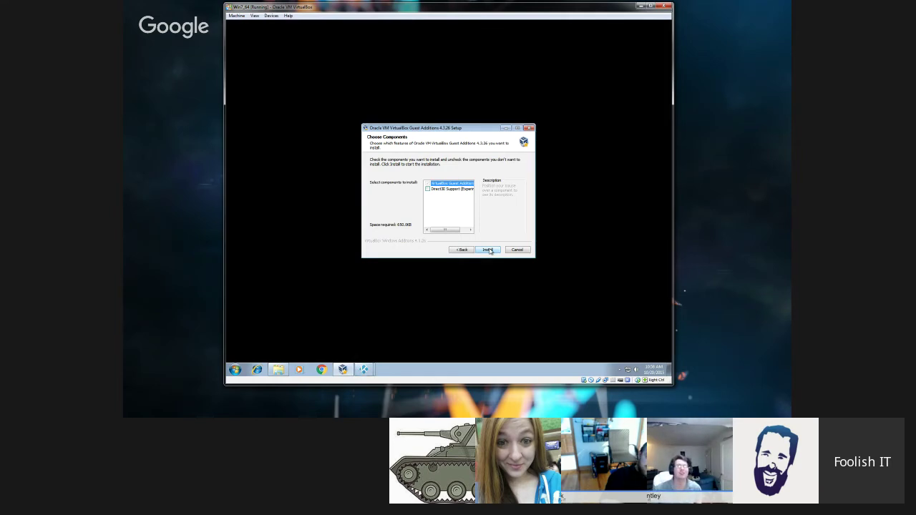
{"action": "left_click", "coordinate": [428, 189]}
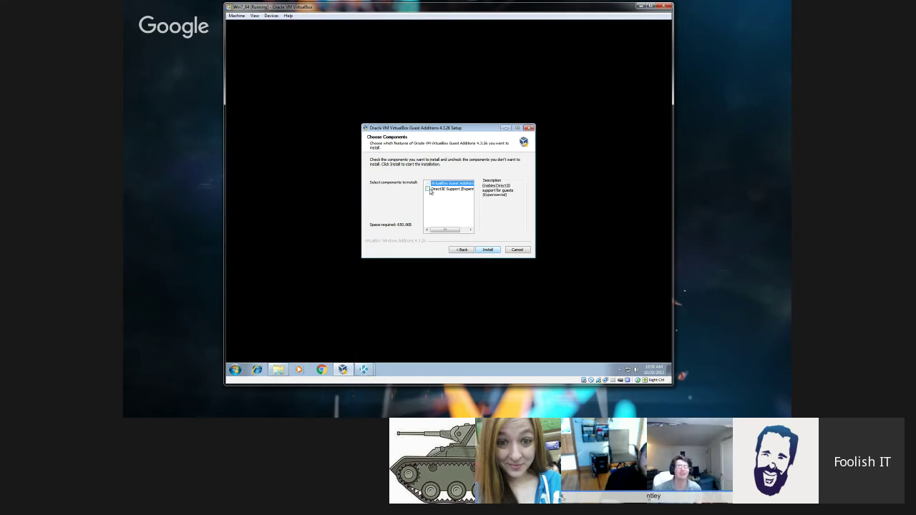
{"action": "left_click", "coordinate": [484, 236]}
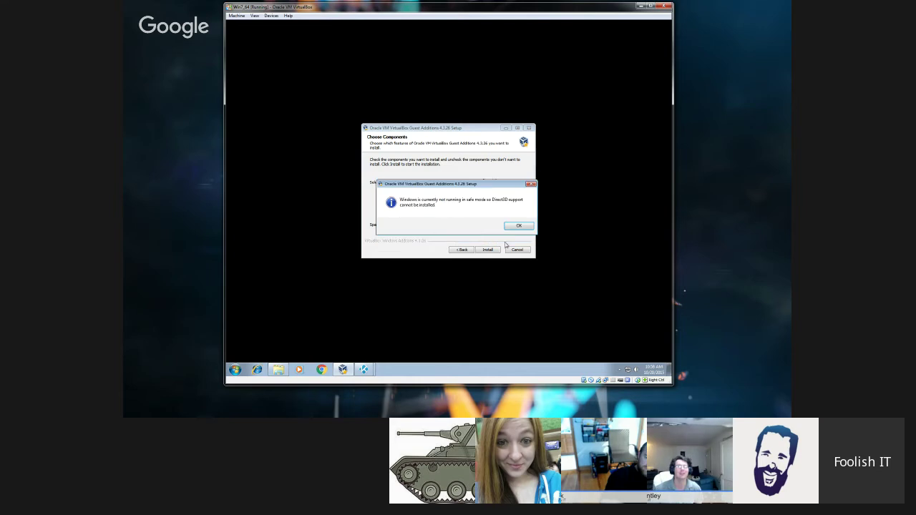
{"action": "left_click", "coordinate": [517, 236]}
{"action": "left_click", "coordinate": [489, 250]}
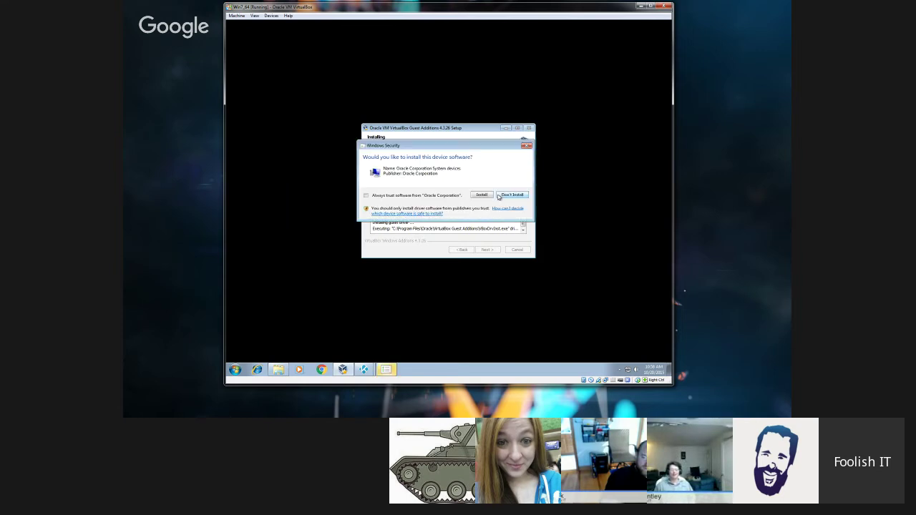
{"action": "left_click", "coordinate": [486, 197]}
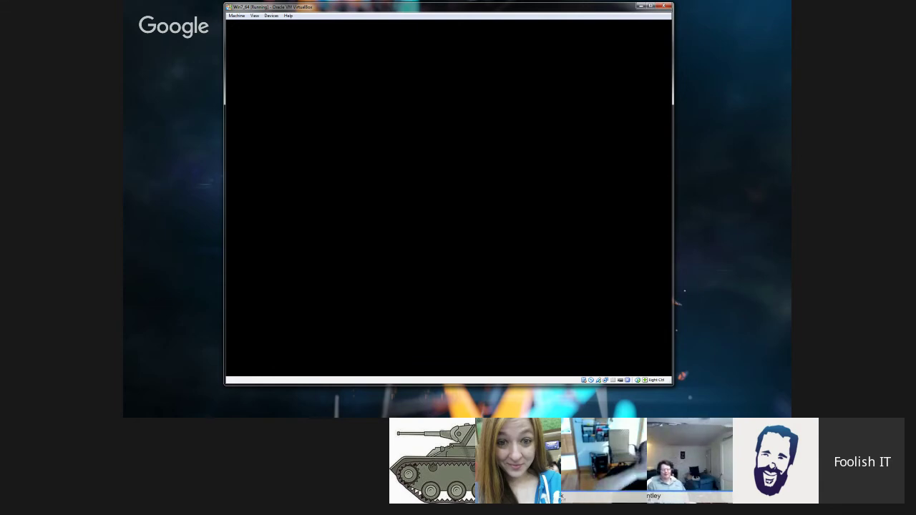
Reposition the virtual machine window and check the virtual hard disk activity.
{"action": "left_click_drag", "start_coordinate": [564, 10], "coordinate": [547, 12]}
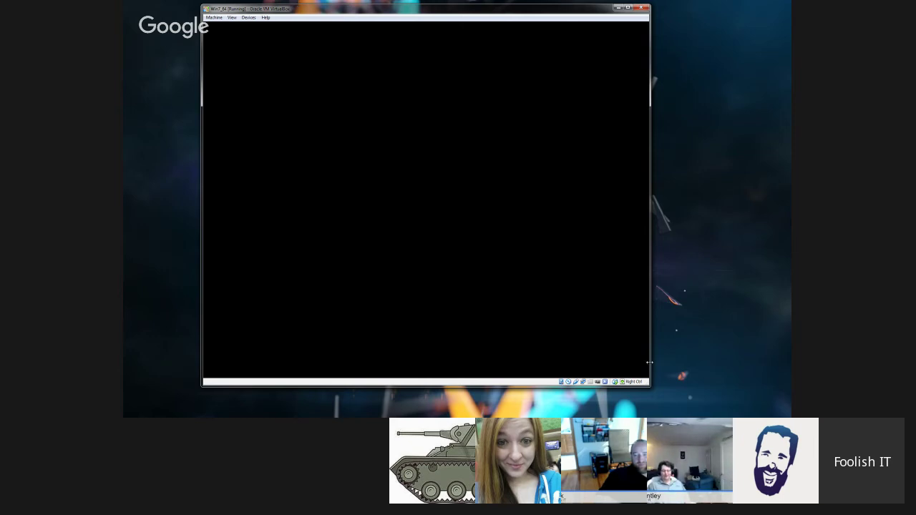
{"action": "mouse_move", "coordinate": [562, 384]}
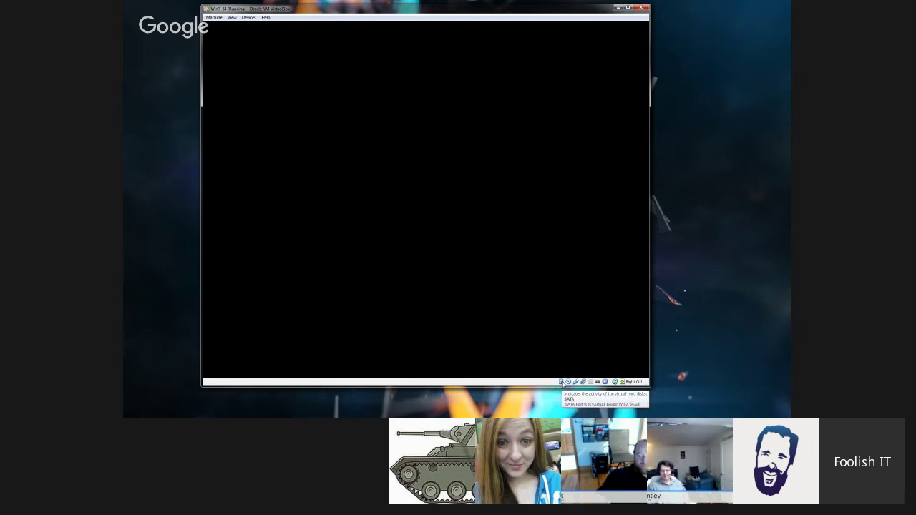